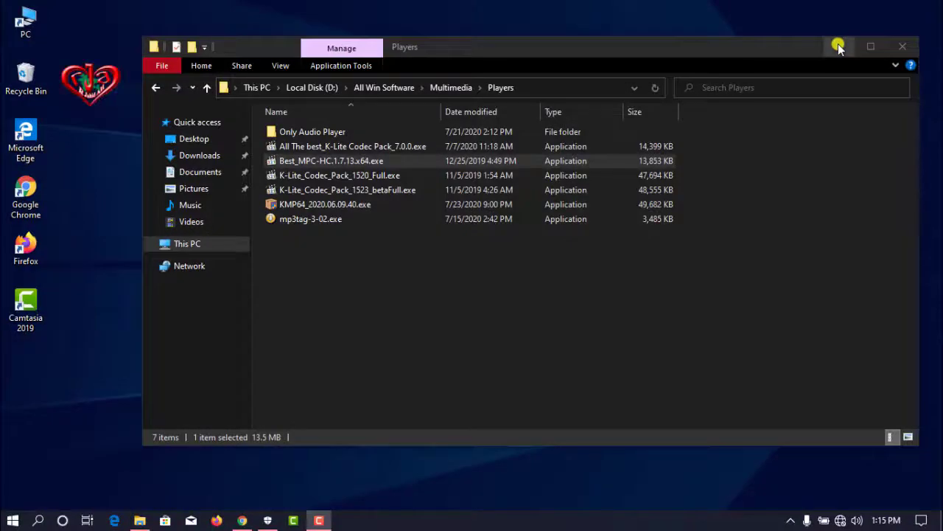
click(839, 47)
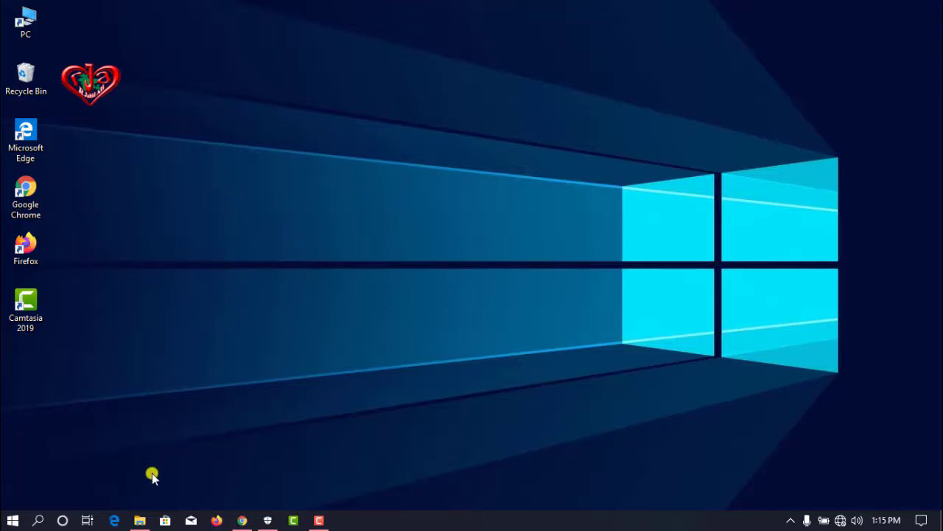
click(140, 521)
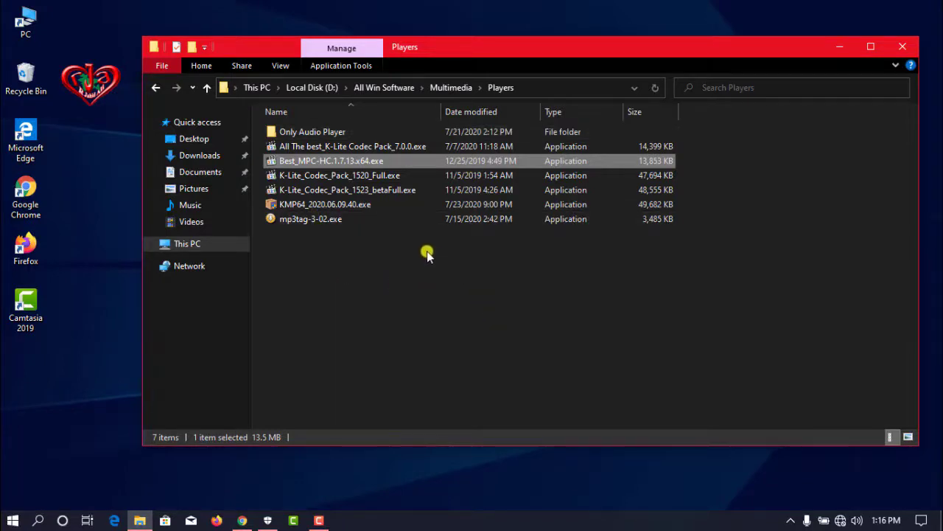
right_click(335, 149)
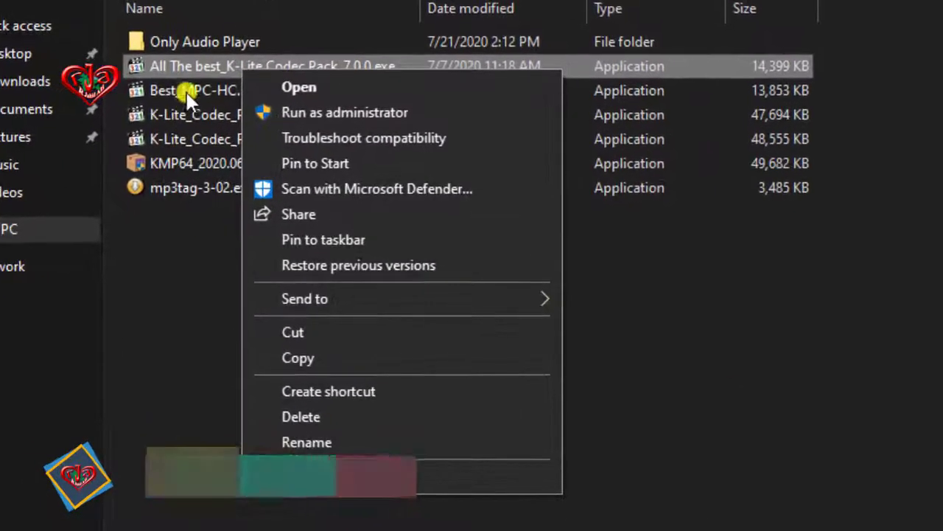
click(228, 99)
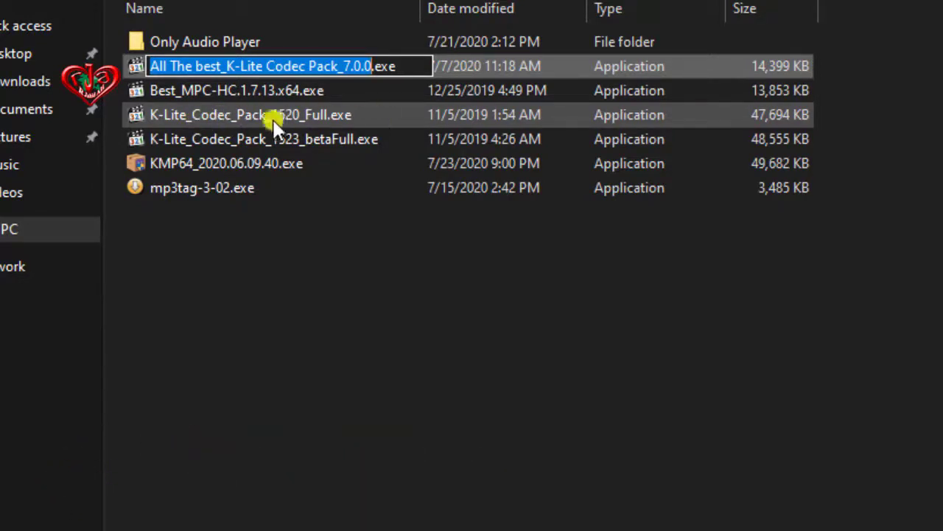
click(133, 69)
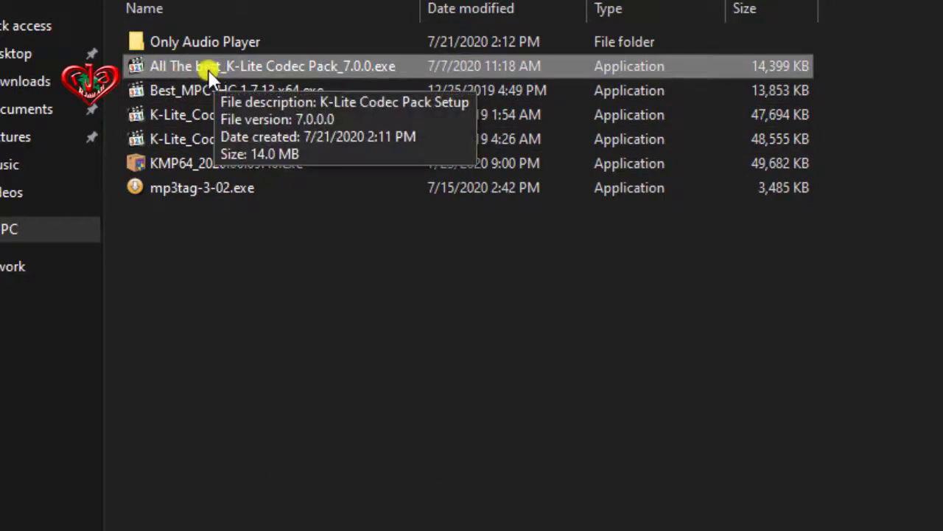
Run All The best_K-Lite Codec Pack_7.0.0.exe as administrator, continue past the welcome page and minimize the Players folder window.
right_click(205, 69)
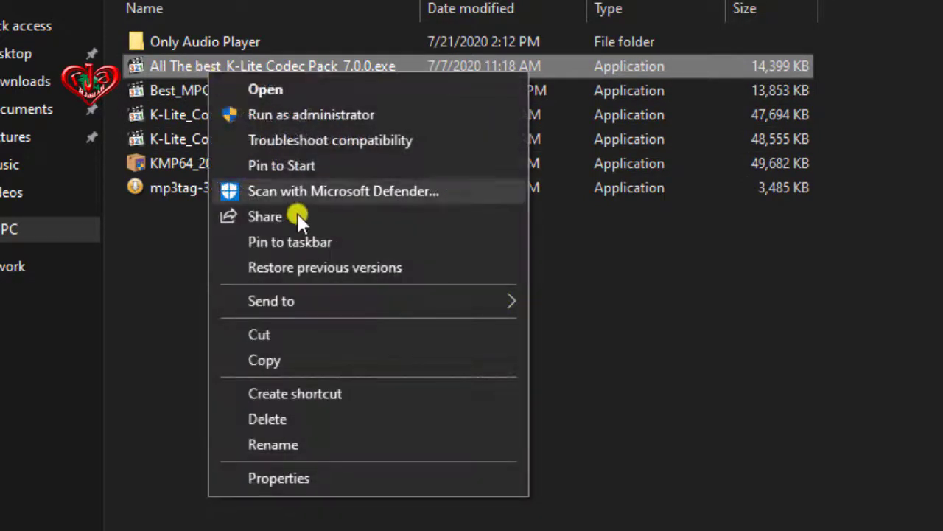
click(310, 115)
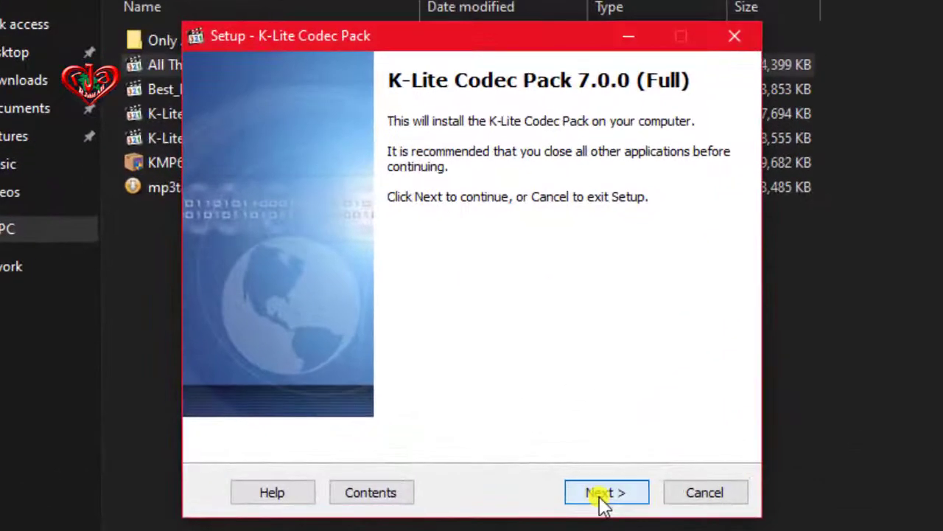
click(579, 446)
click(942, 1)
click(840, 47)
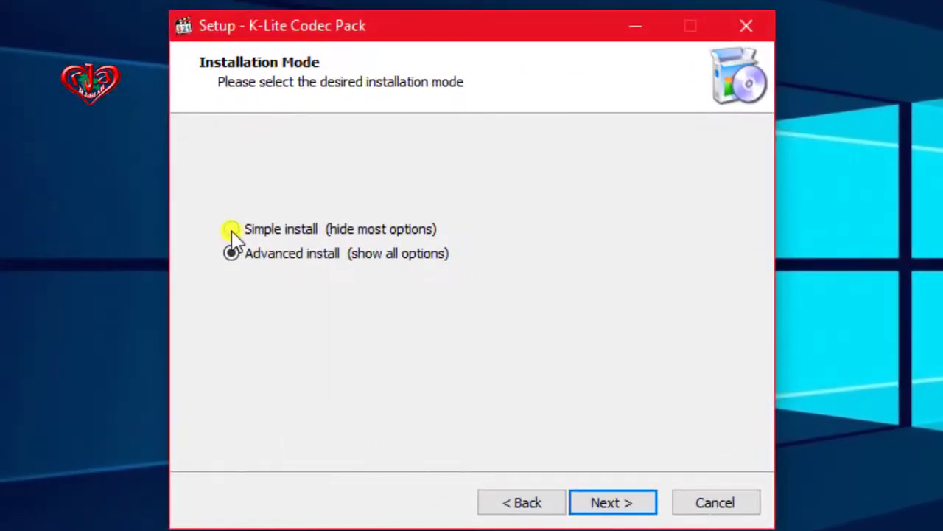
Choose the Advanced install mode and accept C:\Program Files (x86)\K-Lite Codec Pack as the destination folder.
click(231, 230)
click(239, 256)
click(622, 504)
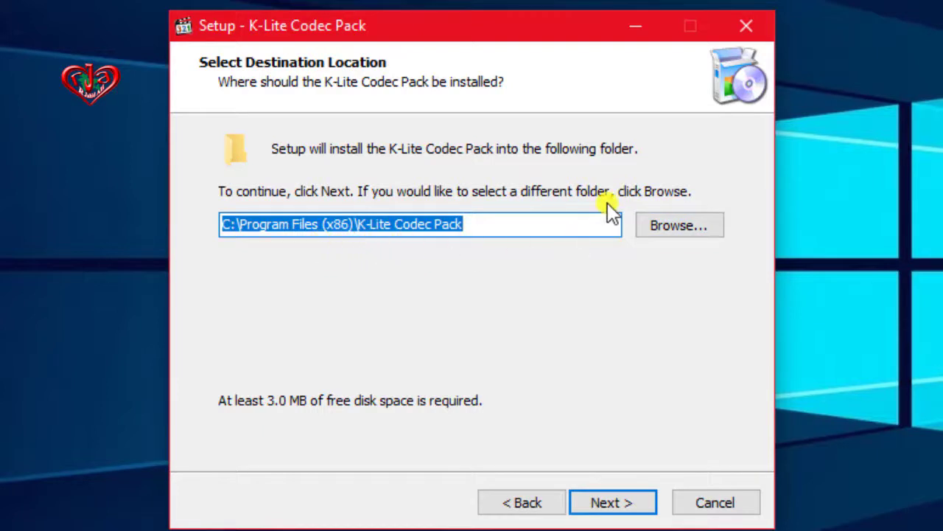
click(616, 503)
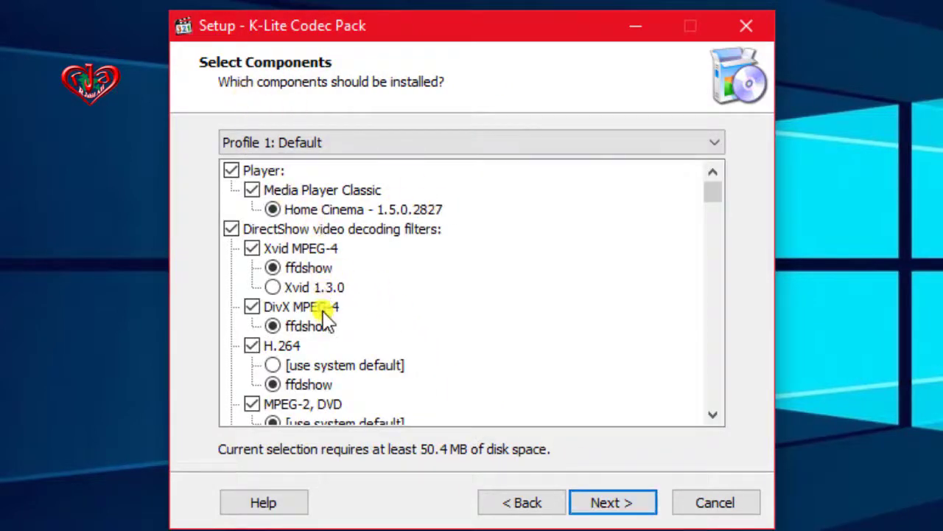
Review the component list and accept the Profile 1: Default selection.
scroll(324, 318, down, 3)
scroll(325, 318, down, 10)
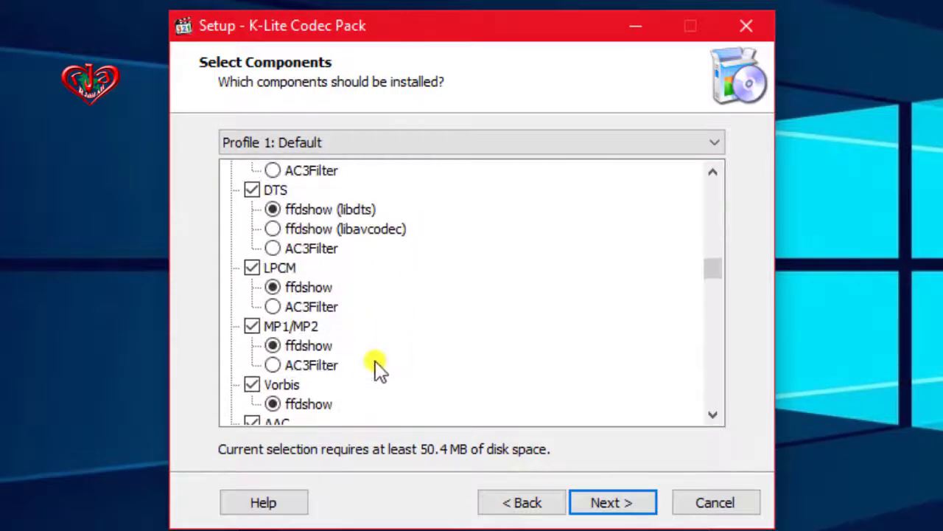
click(623, 504)
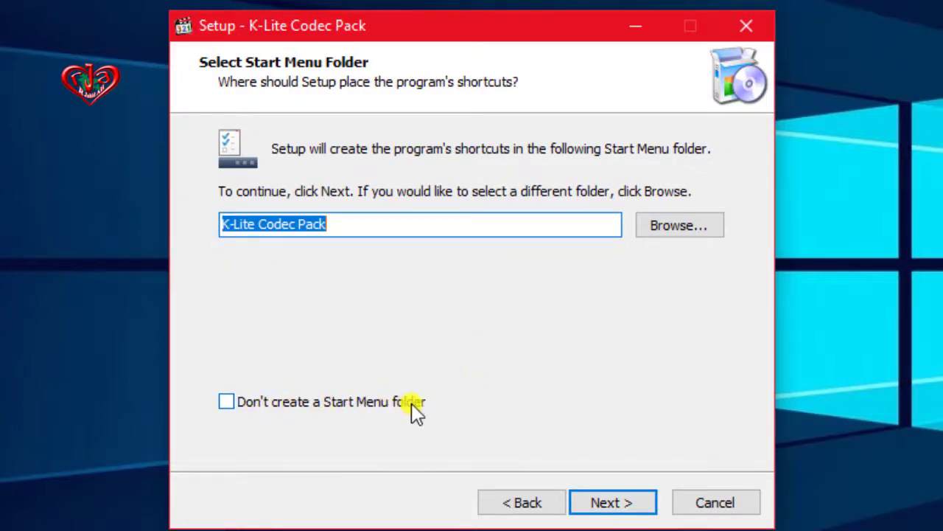
Keep creation of the Start Menu folder enabled and accept the folder name K-Lite Codec Pack.
click(226, 401)
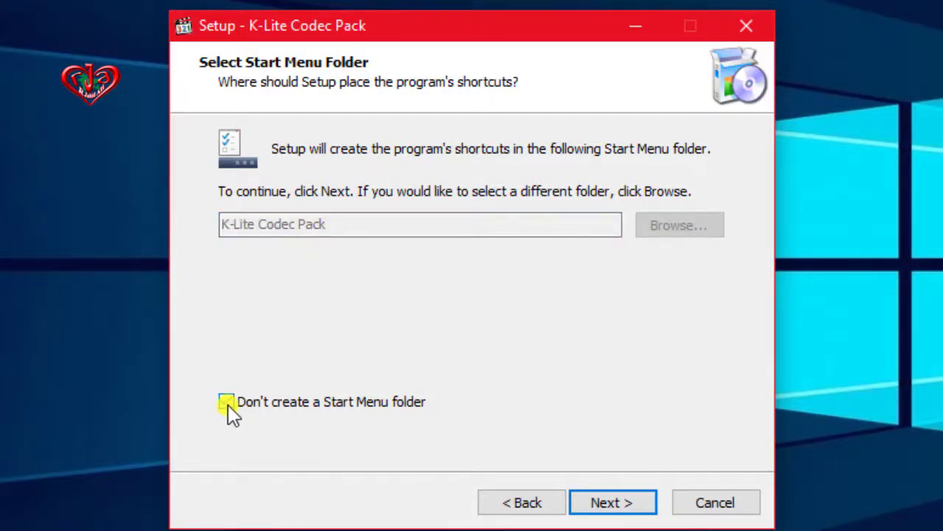
click(227, 403)
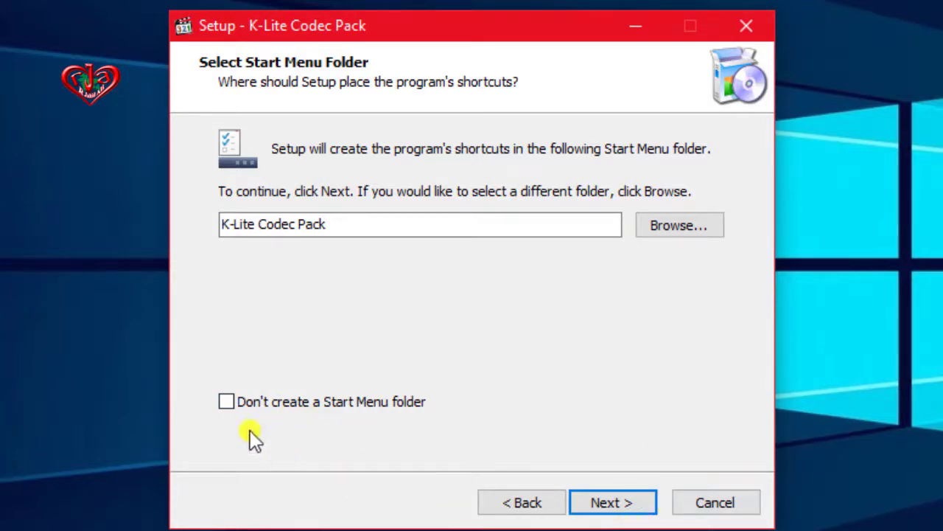
click(614, 512)
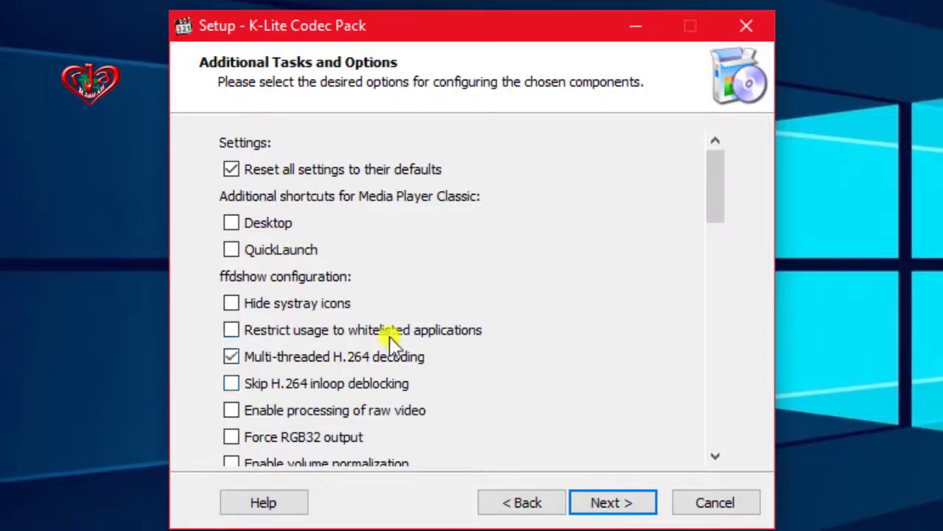
Accept the default additional tasks and leave the internal DXVA decoders for H.264 and VC-1 disabled.
scroll(398, 332, down, 12)
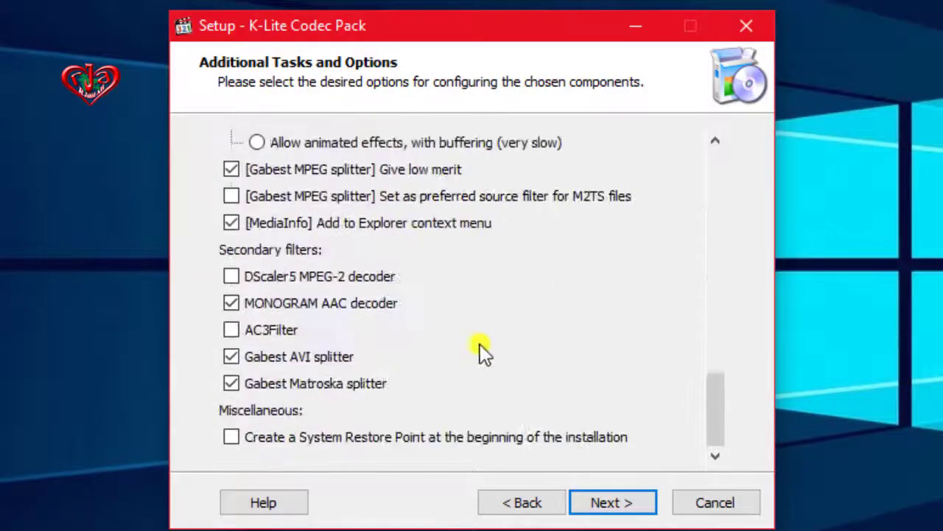
click(626, 505)
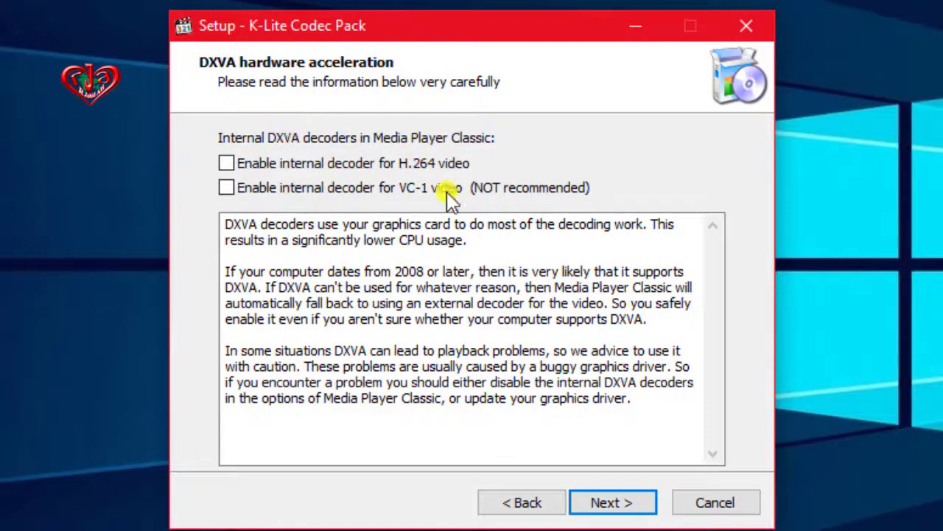
click(606, 503)
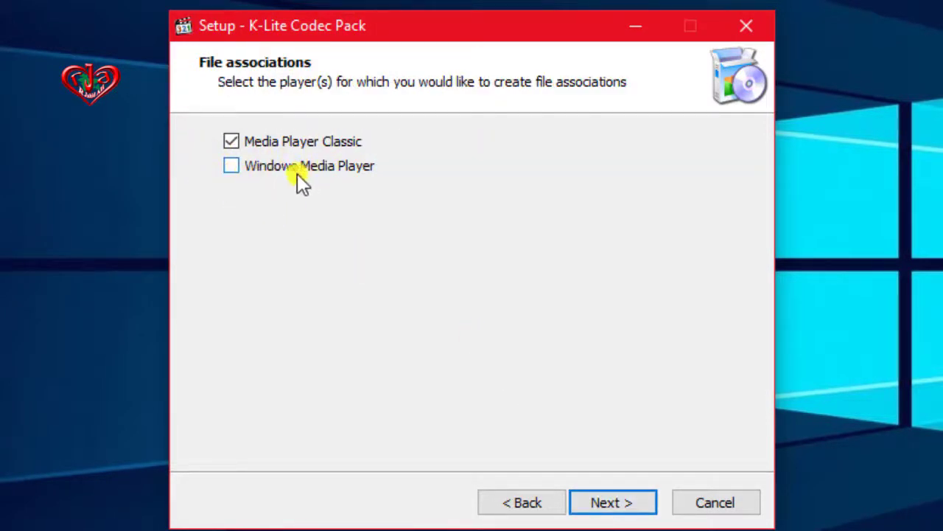
Create file associations for Media Player Classic only, leaving Windows Media Player unselected.
click(228, 173)
click(230, 175)
click(611, 506)
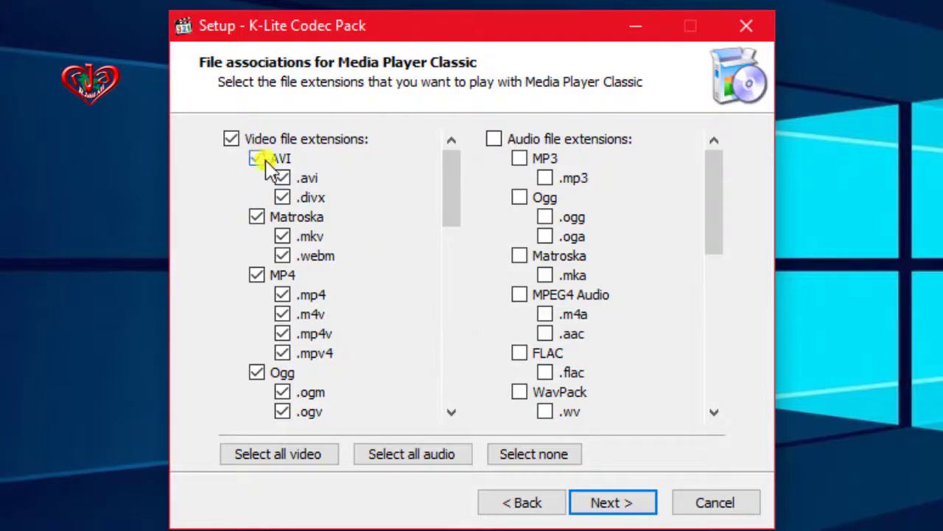
Associate all video and all audio file extensions with Media Player Classic and accept the selection.
click(280, 452)
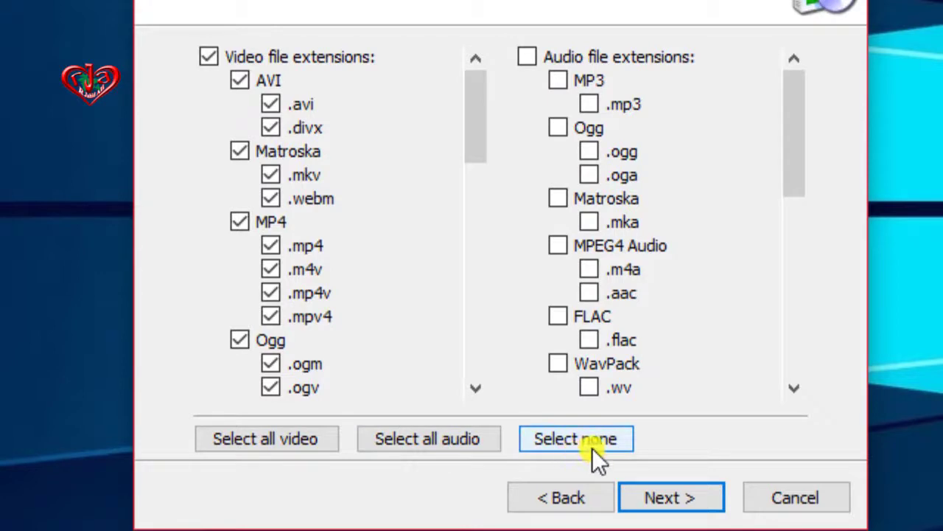
scroll(355, 228, down, 12)
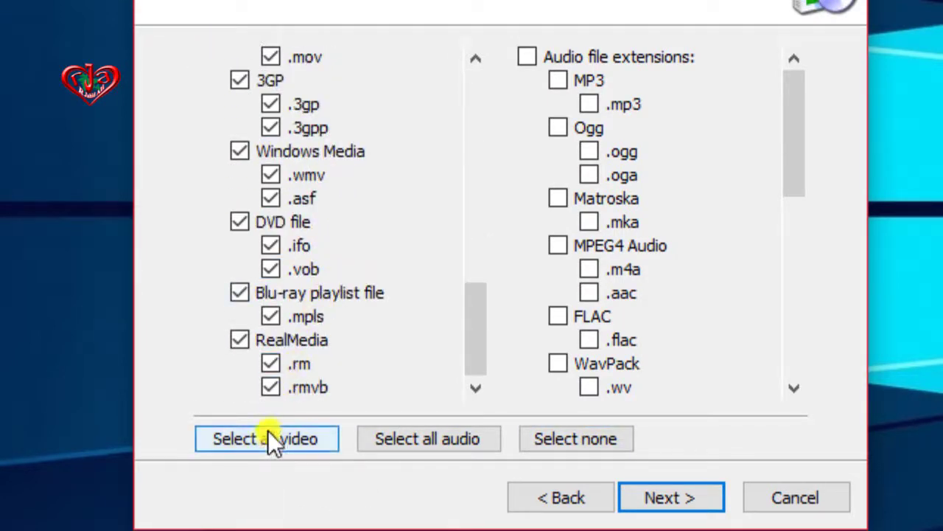
click(247, 439)
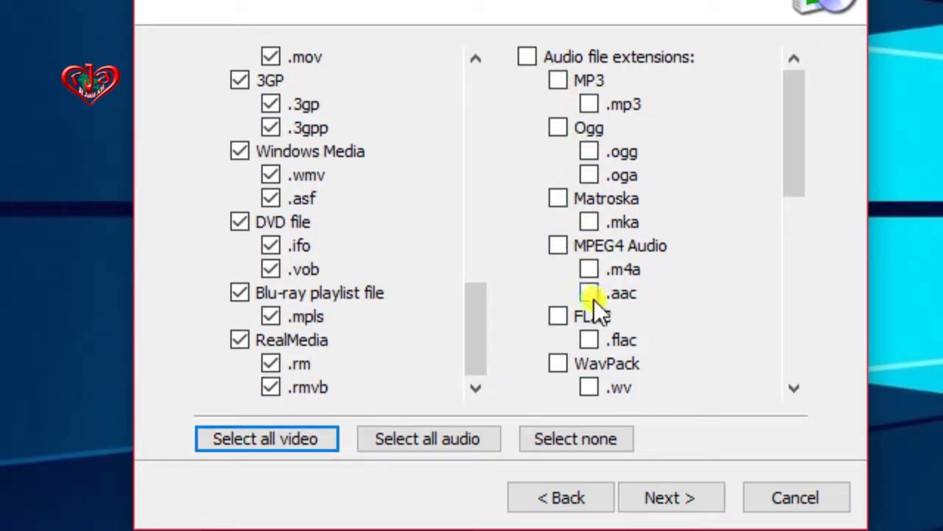
click(437, 439)
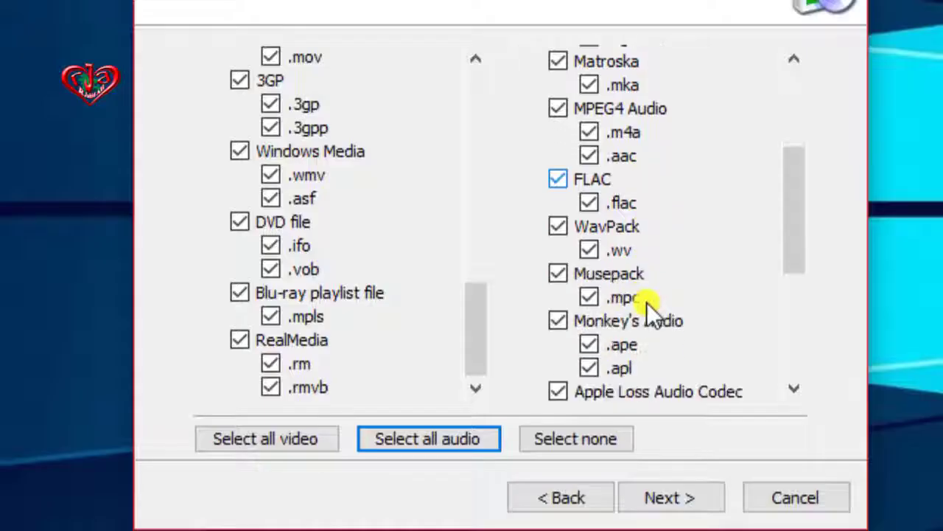
scroll(646, 302, down, 5)
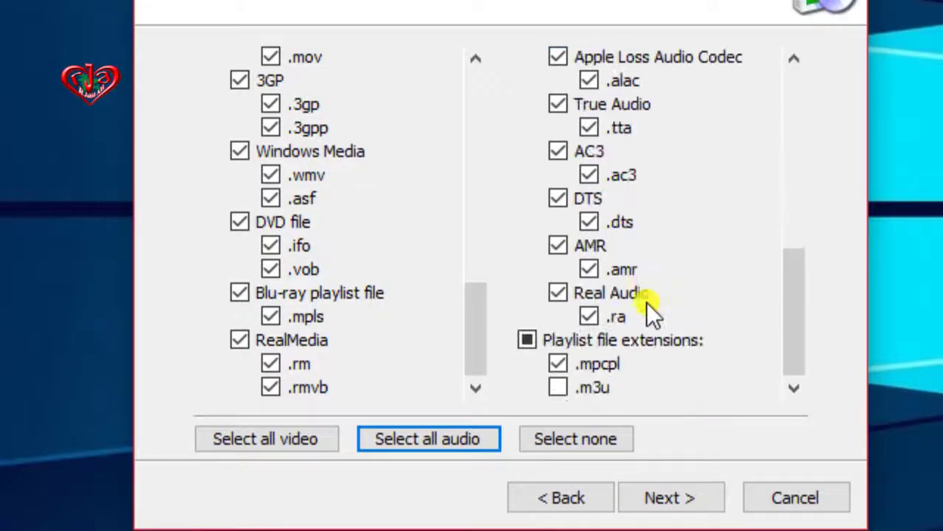
scroll(647, 302, down, 1)
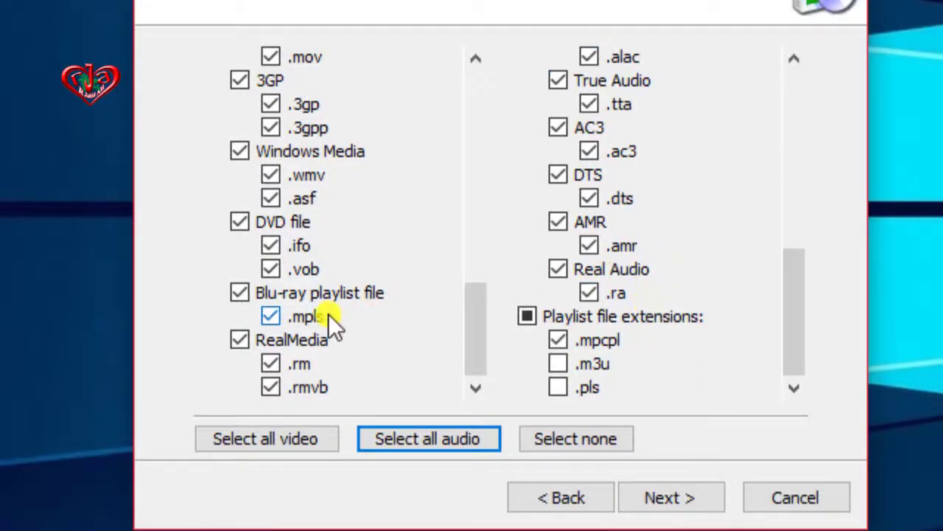
scroll(729, 248, up, 5)
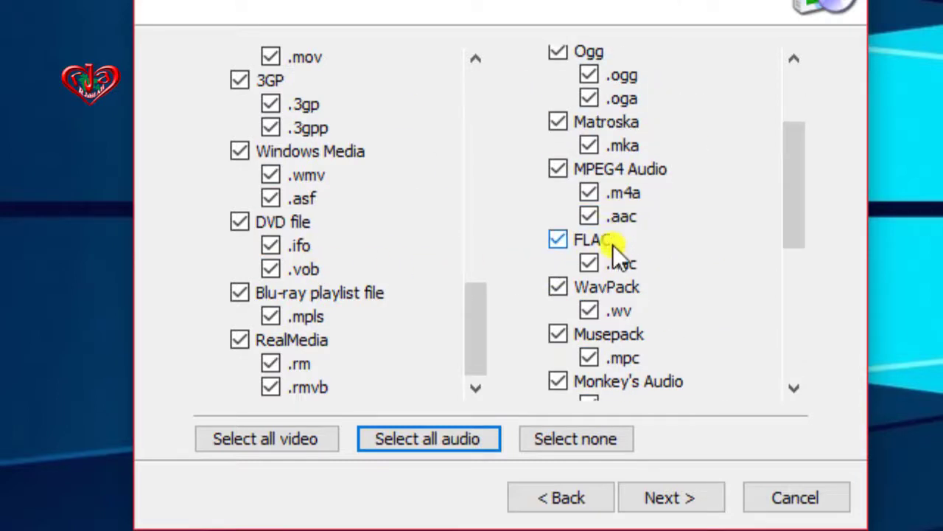
scroll(612, 244, down, 5)
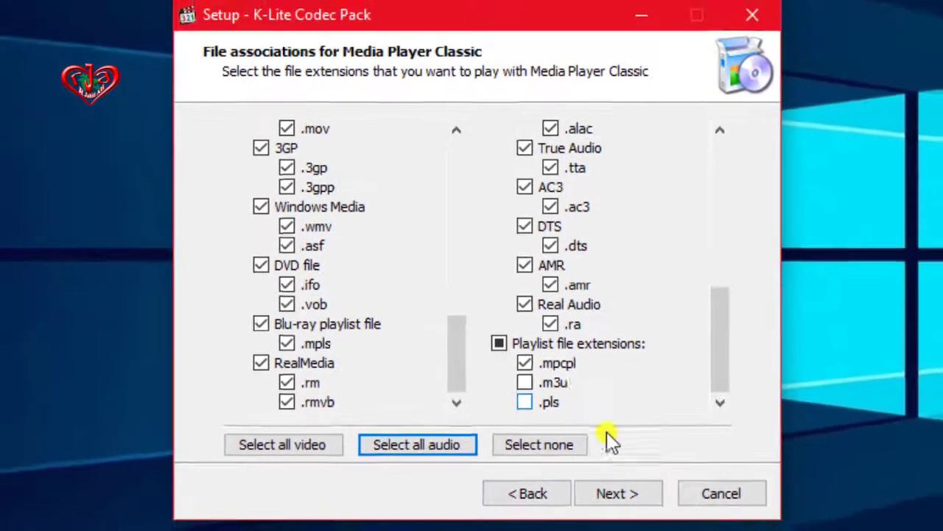
click(606, 494)
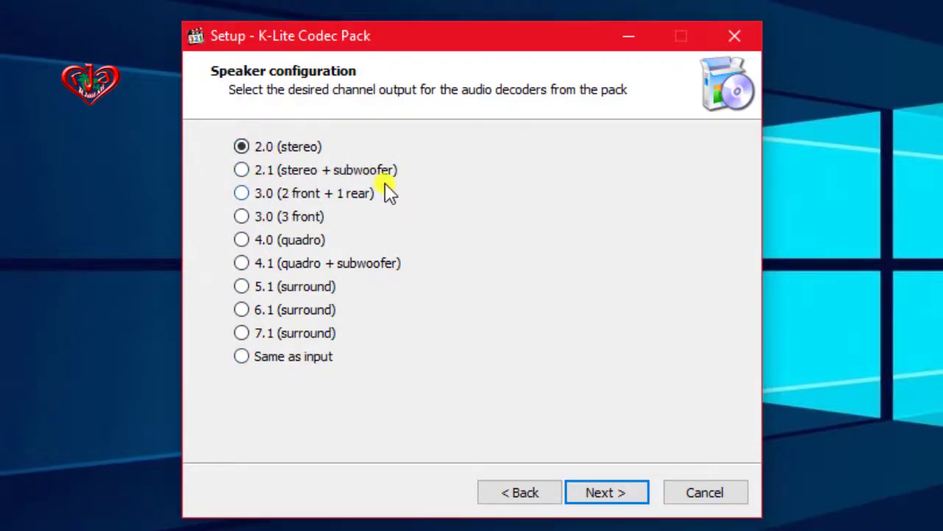
Install the codec pack with 2.0 (stereo) speaker output and exit setup without launching any configuration tools.
click(595, 494)
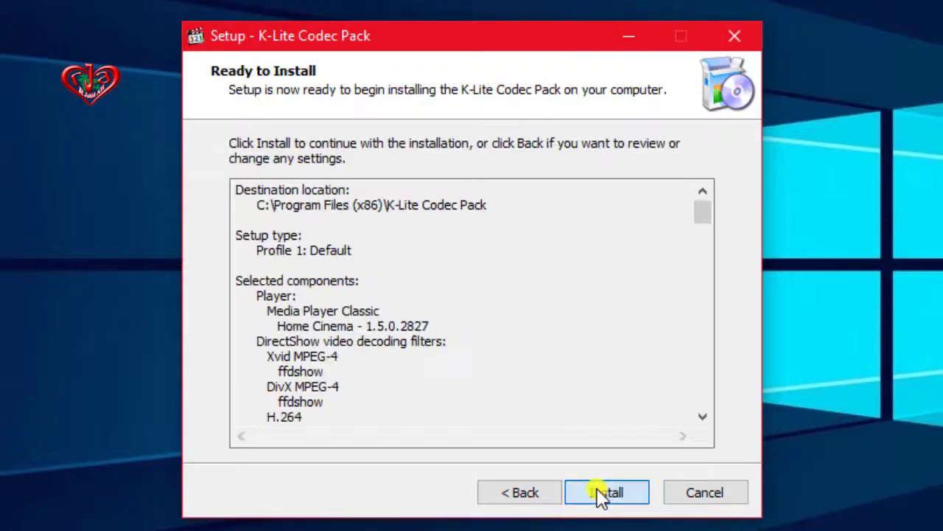
click(610, 490)
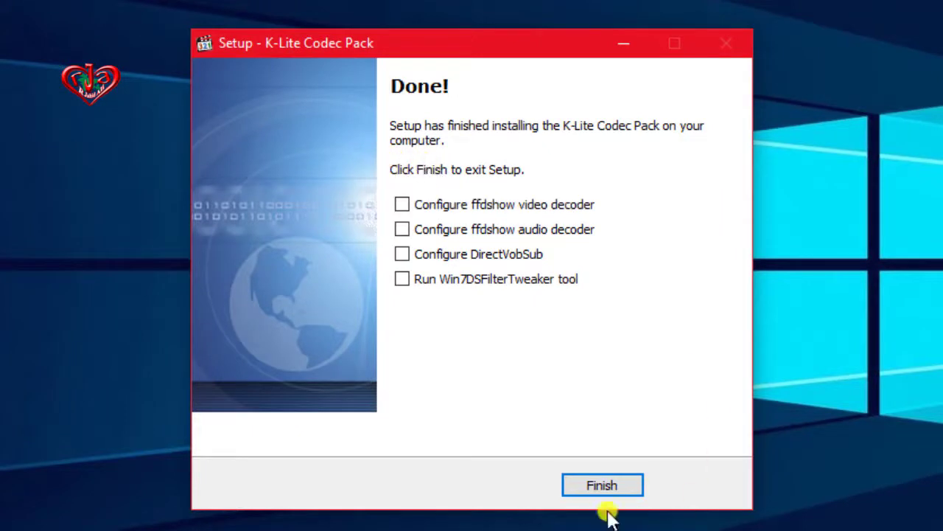
click(602, 488)
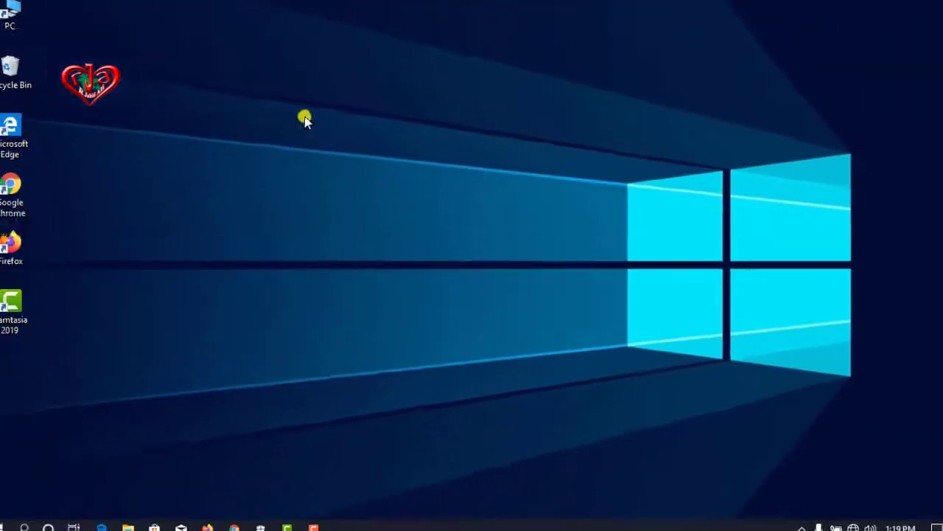
right_click(306, 119)
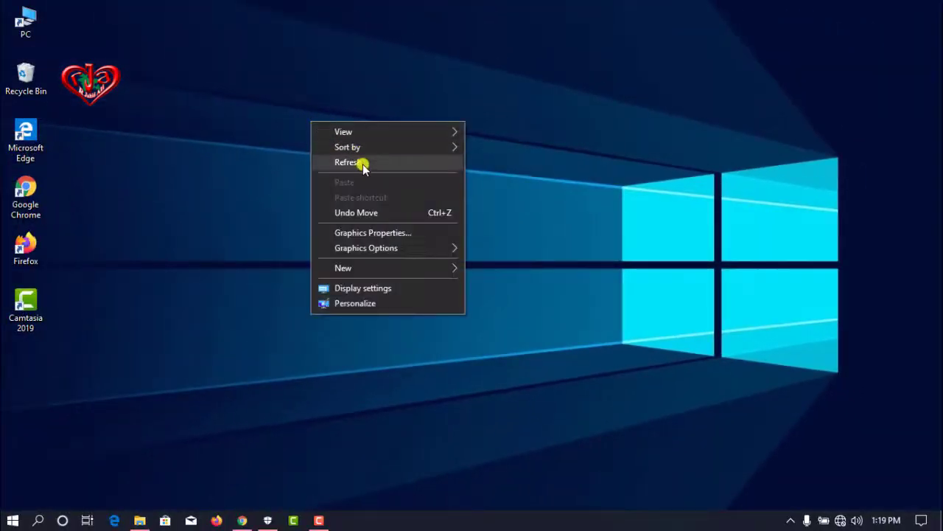
click(358, 158)
right_click(218, 112)
click(216, 113)
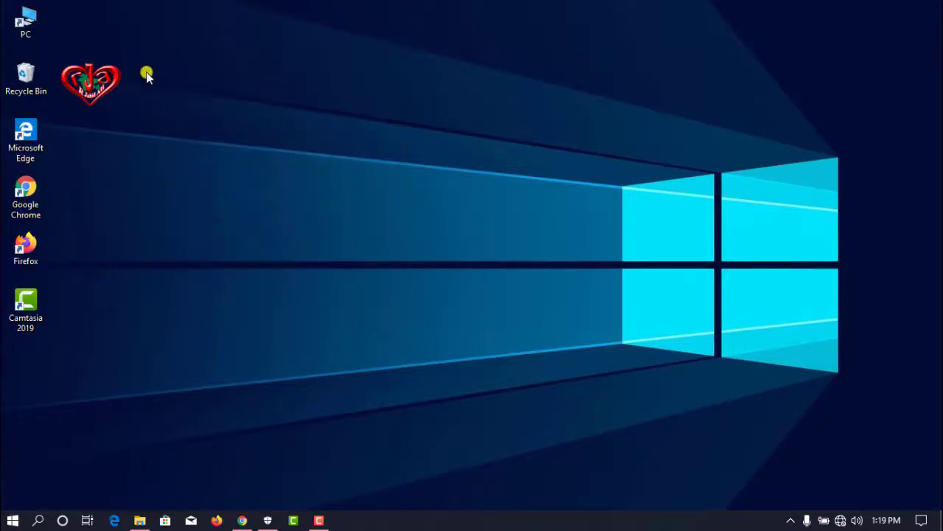
right_click(178, 107)
click(179, 102)
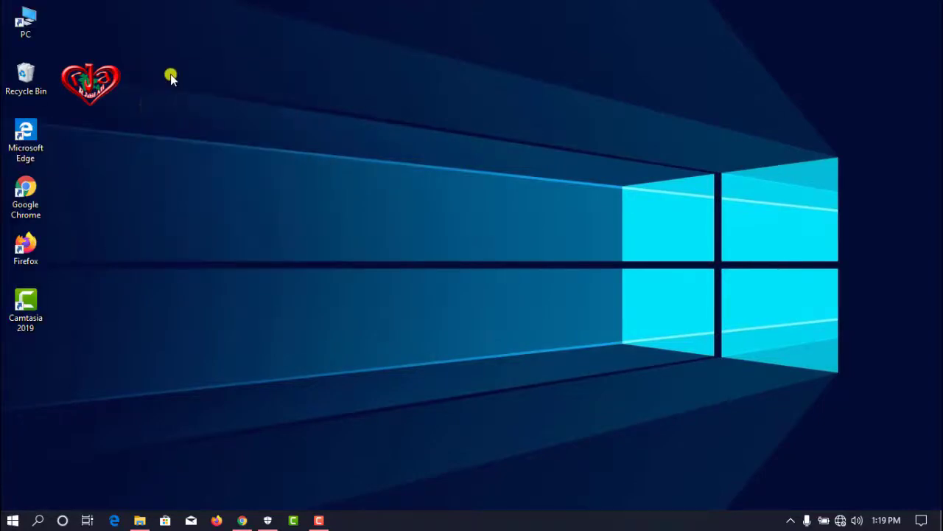
right_click(197, 111)
click(195, 113)
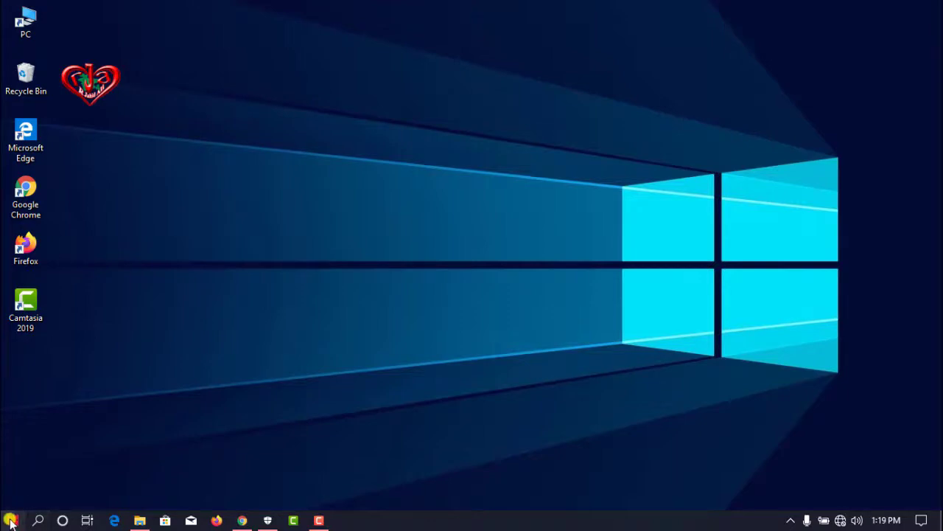
Launch Media Player Classic from the K-Lite Codec Pack group of installed programs.
click(13, 519)
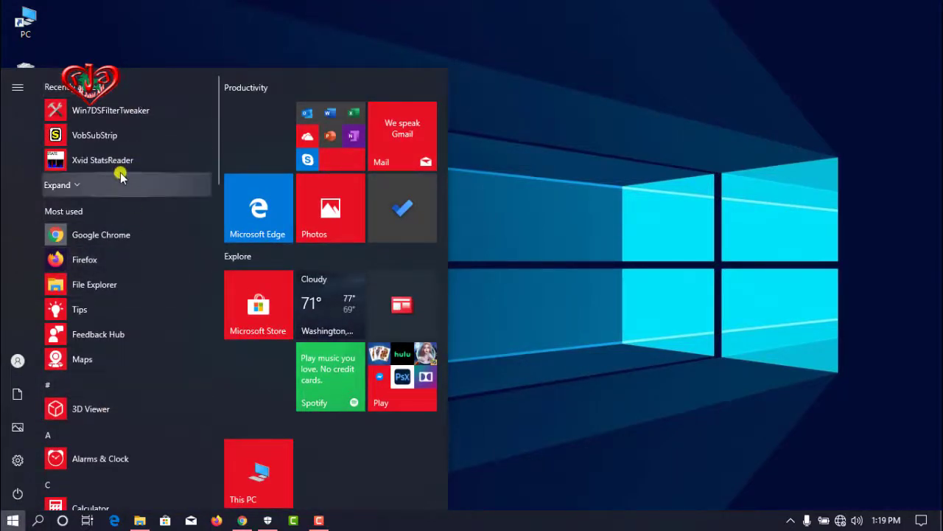
scroll(121, 174, down, 3)
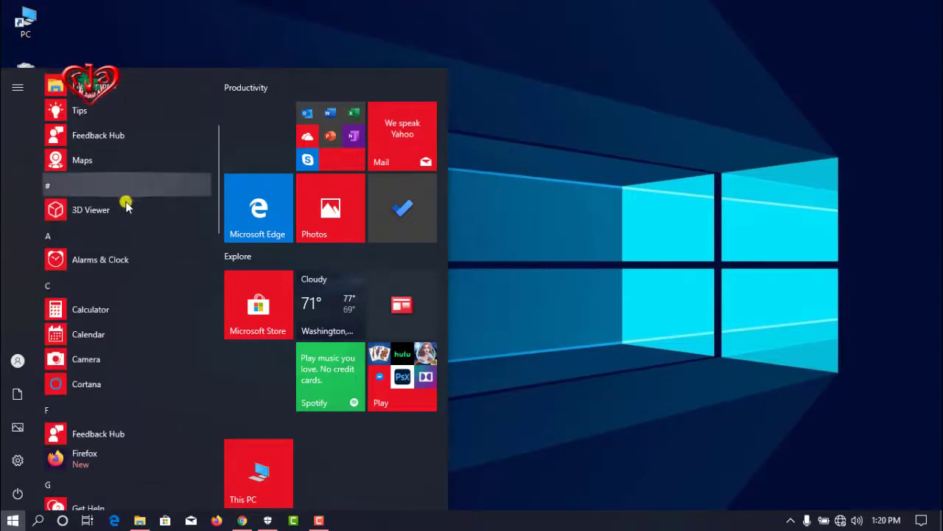
scroll(127, 212, down, 4)
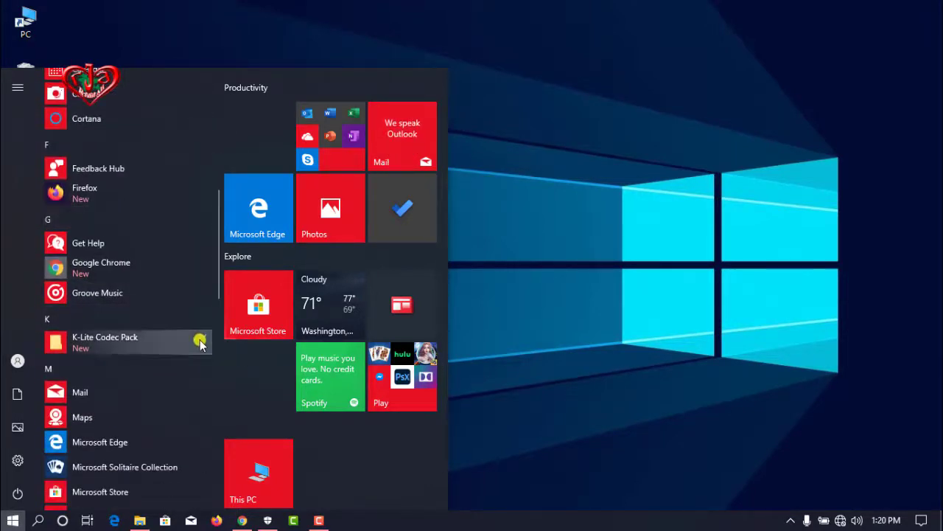
click(201, 344)
scroll(95, 380, down, 3)
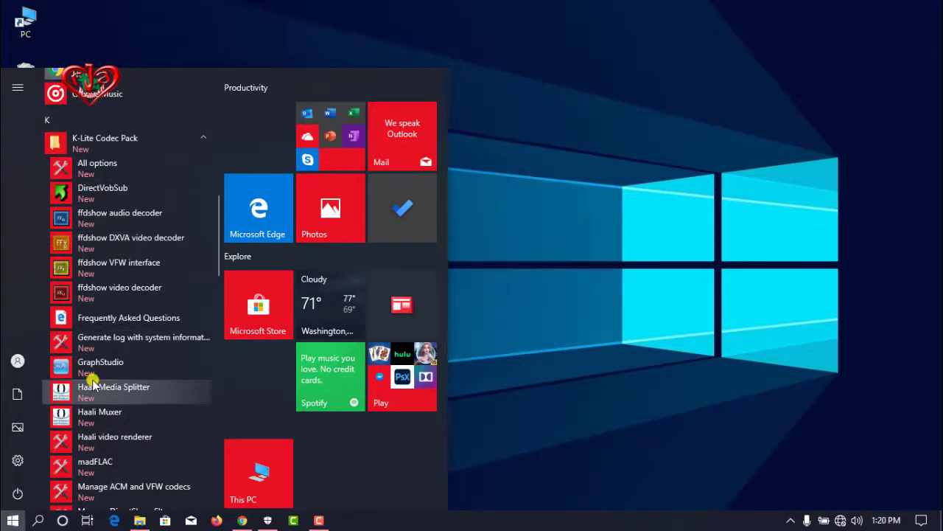
scroll(94, 384, down, 5)
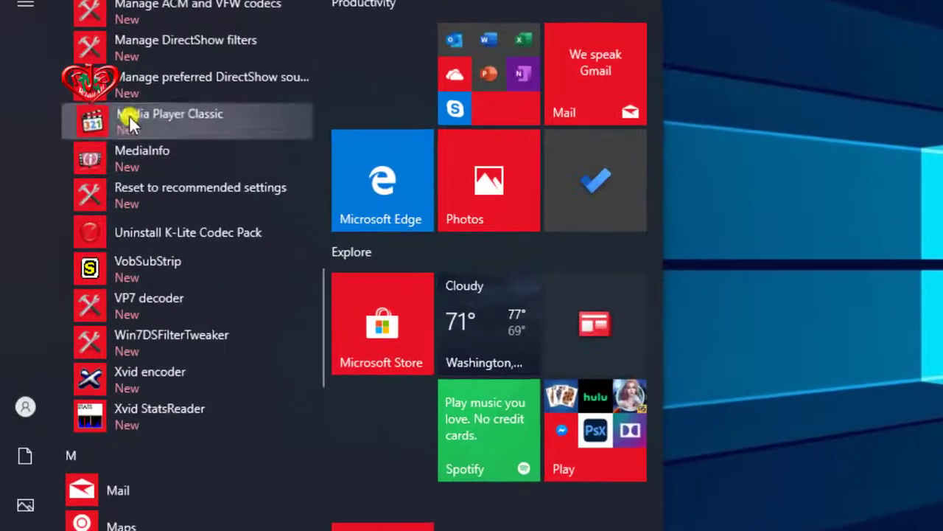
click(107, 148)
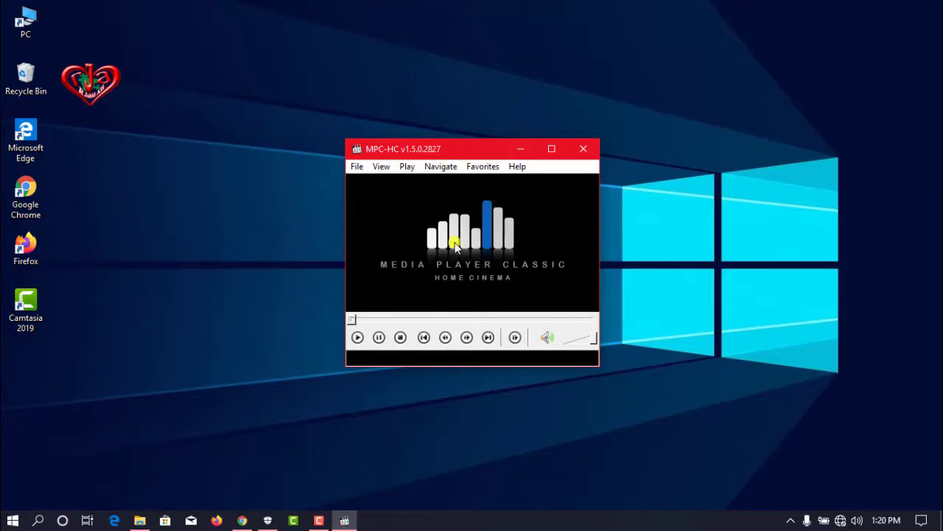
Examine the general Player settings in the player's options and leave them without changing anything.
click(382, 167)
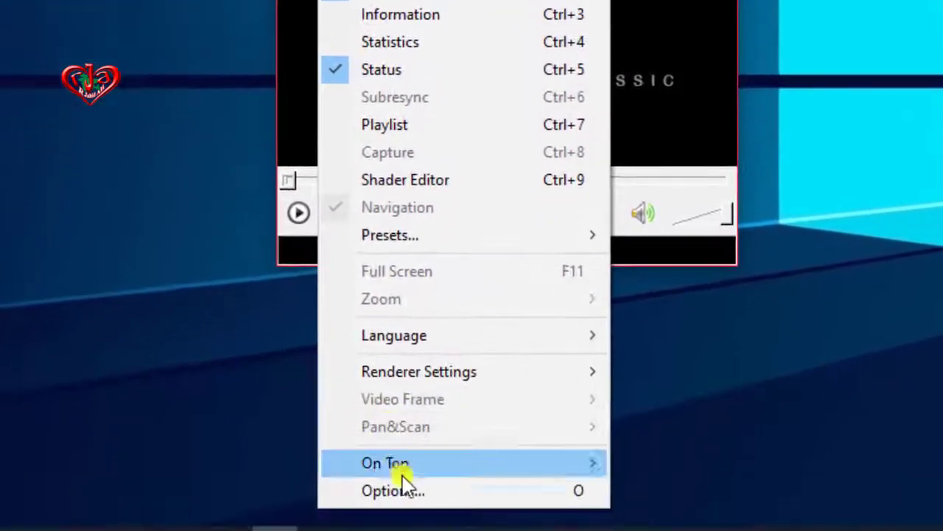
click(397, 530)
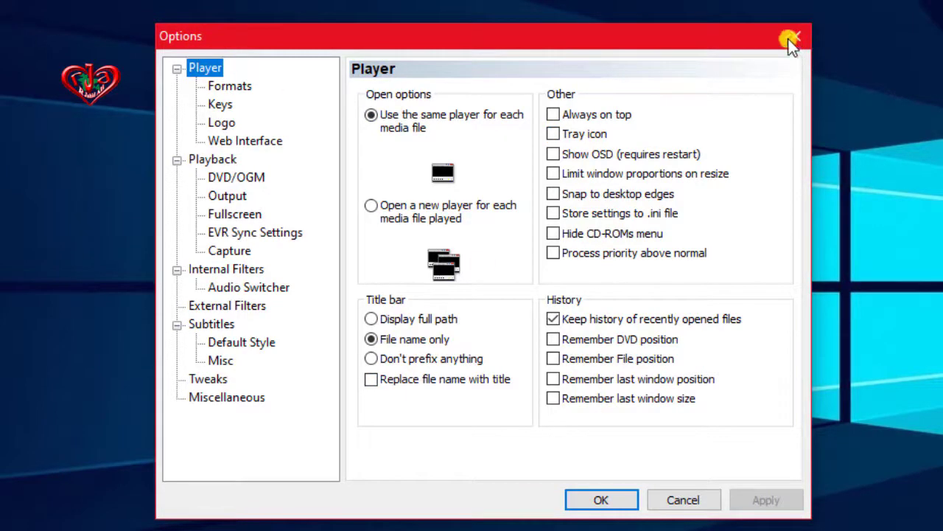
click(683, 499)
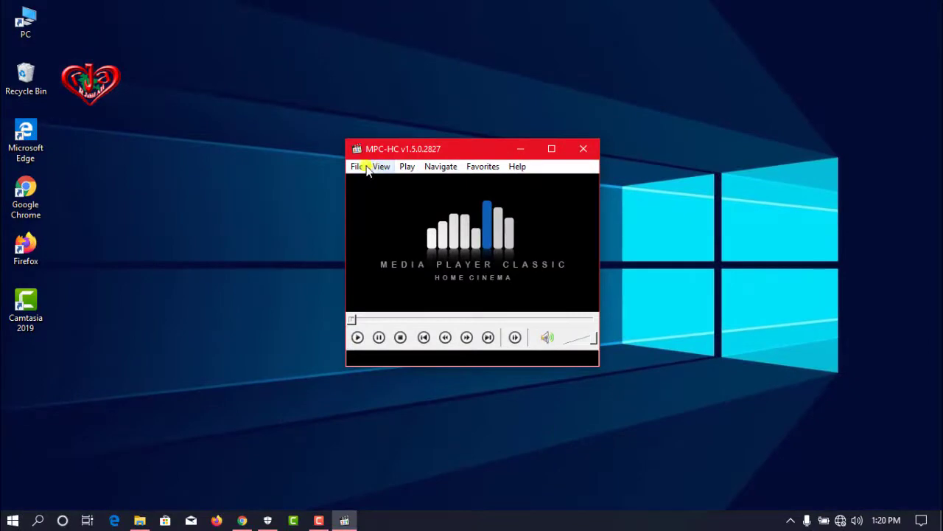
Set the every-time After Playback action to Play next in the folder and close the player.
click(380, 167)
mouse_move(407, 167)
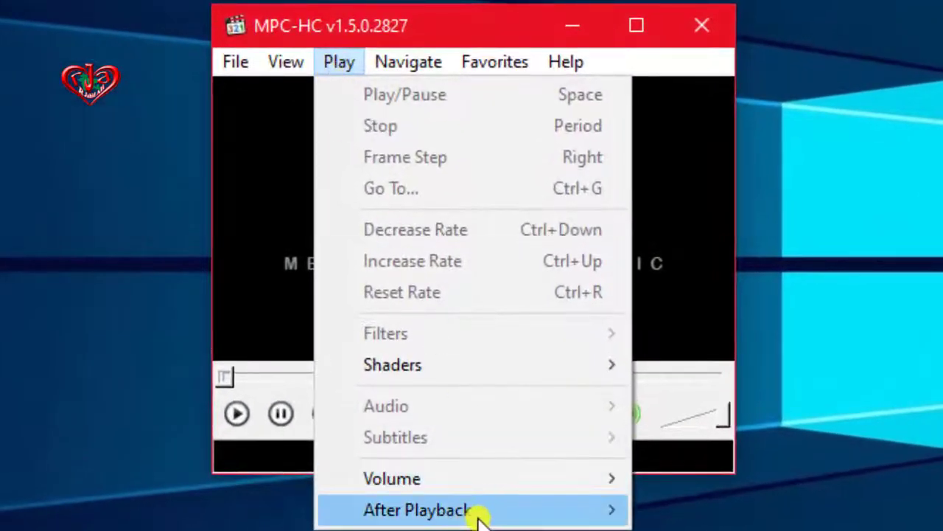
mouse_move(553, 513)
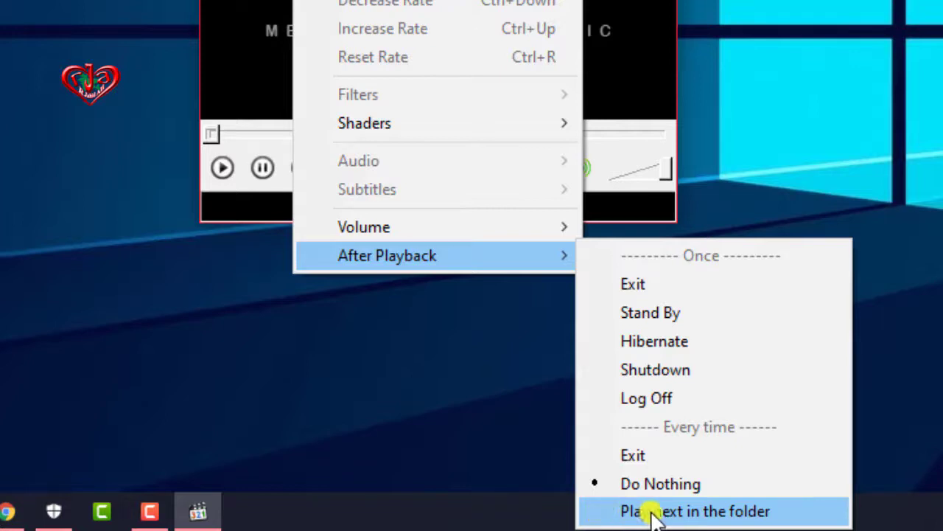
click(597, 511)
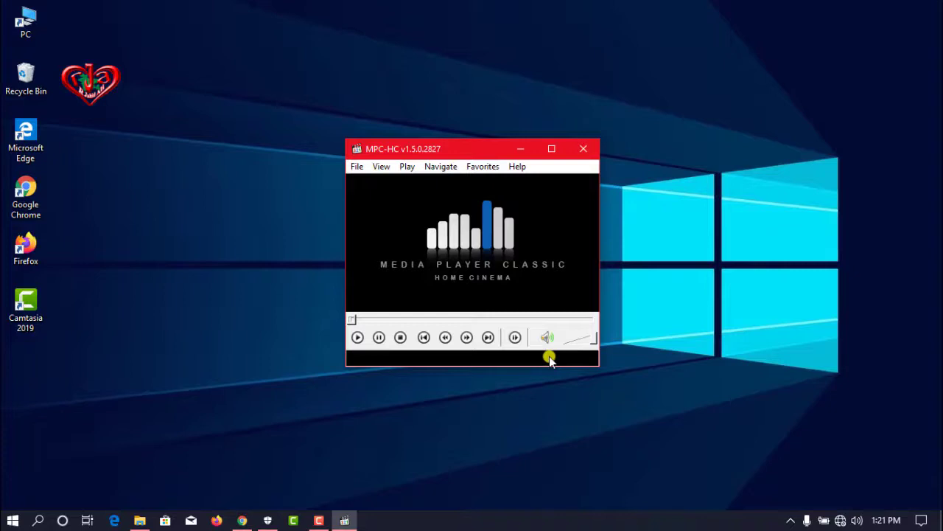
click(581, 149)
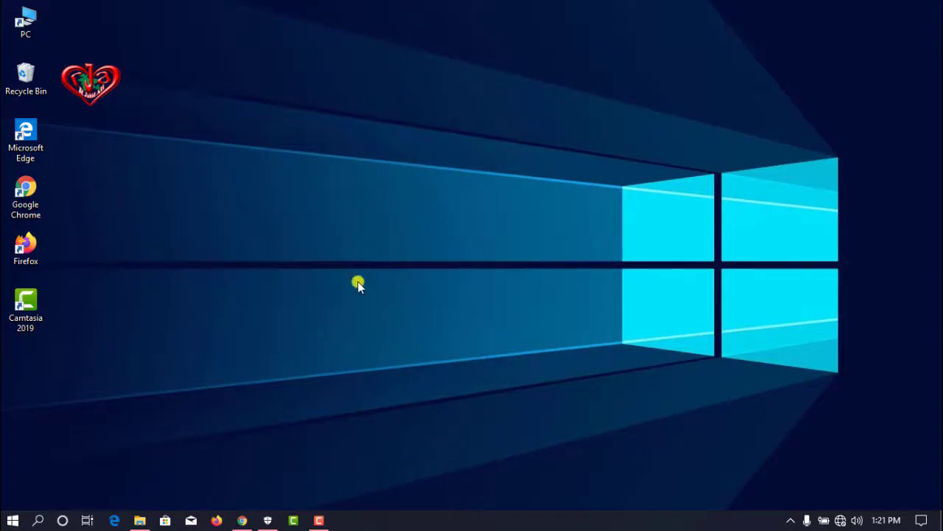